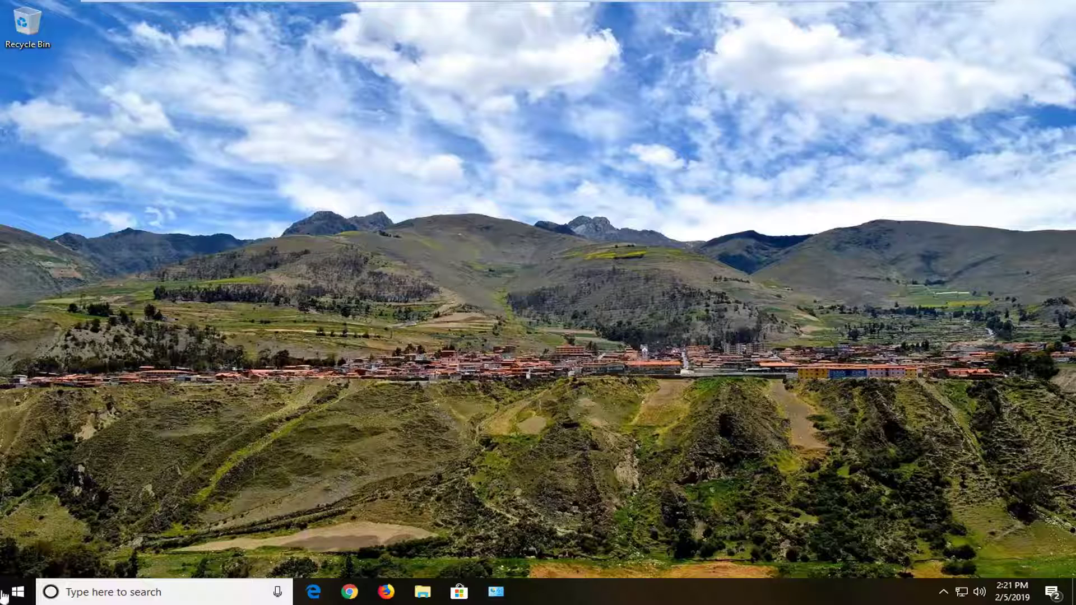
- Check the Start right-click menu, then search 'personalization' and open the Themes settings
{"action": "right_click", "coordinate": [15, 598]}
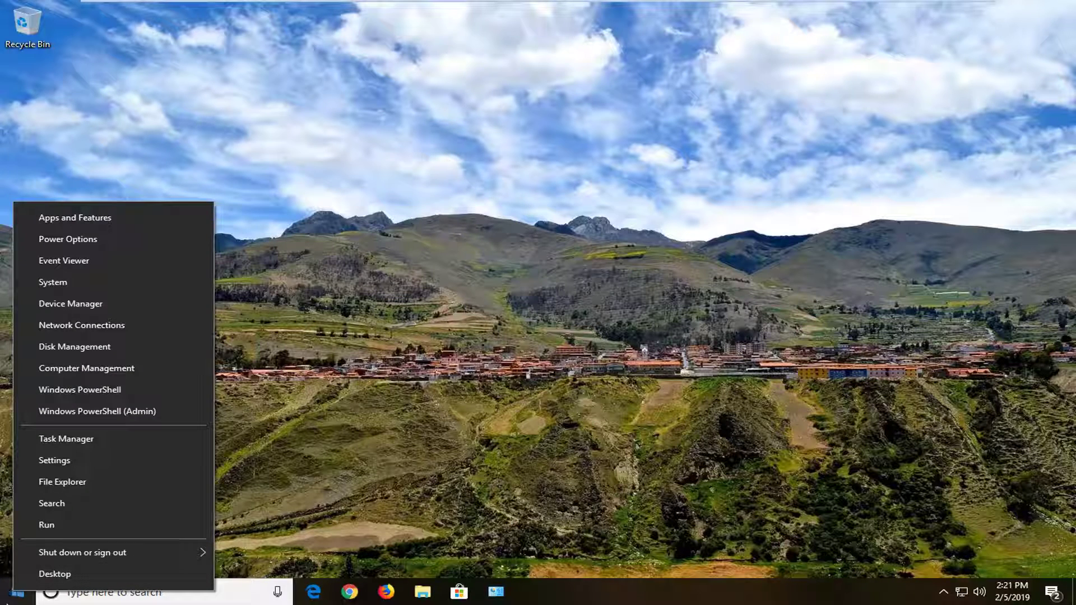
{"action": "key", "text": "Escape"}
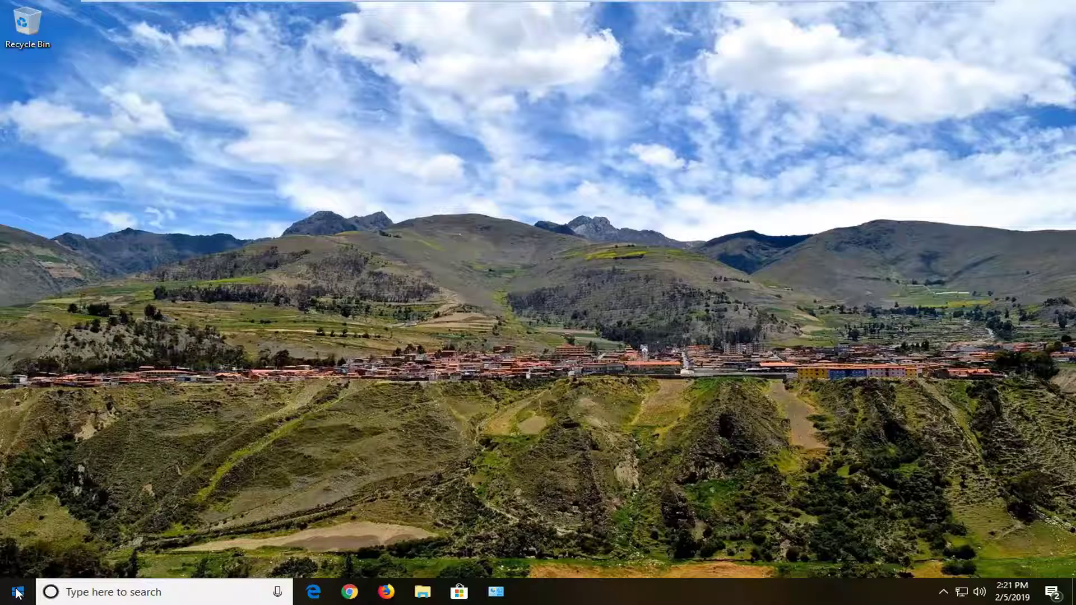
{"action": "left_click", "coordinate": [17, 592]}
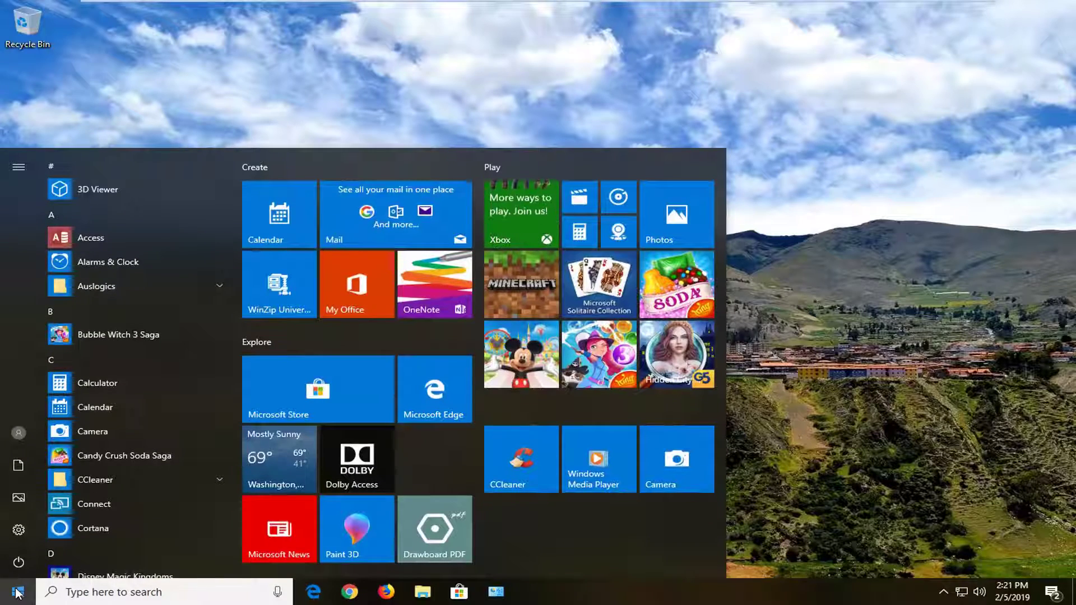
{"action": "type", "text": "person"}
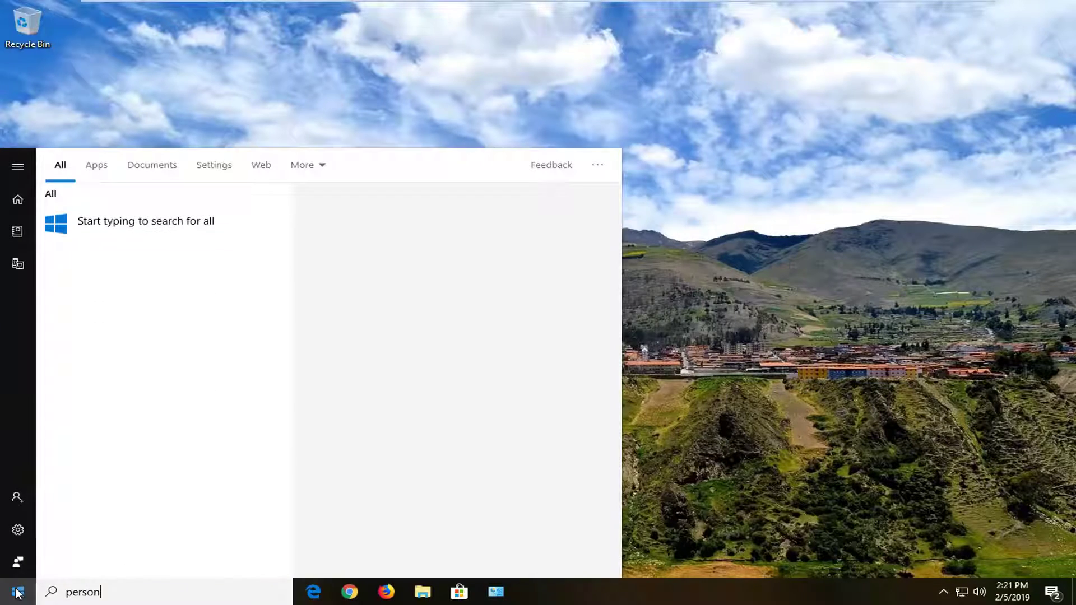
{"action": "type", "text": "alization"}
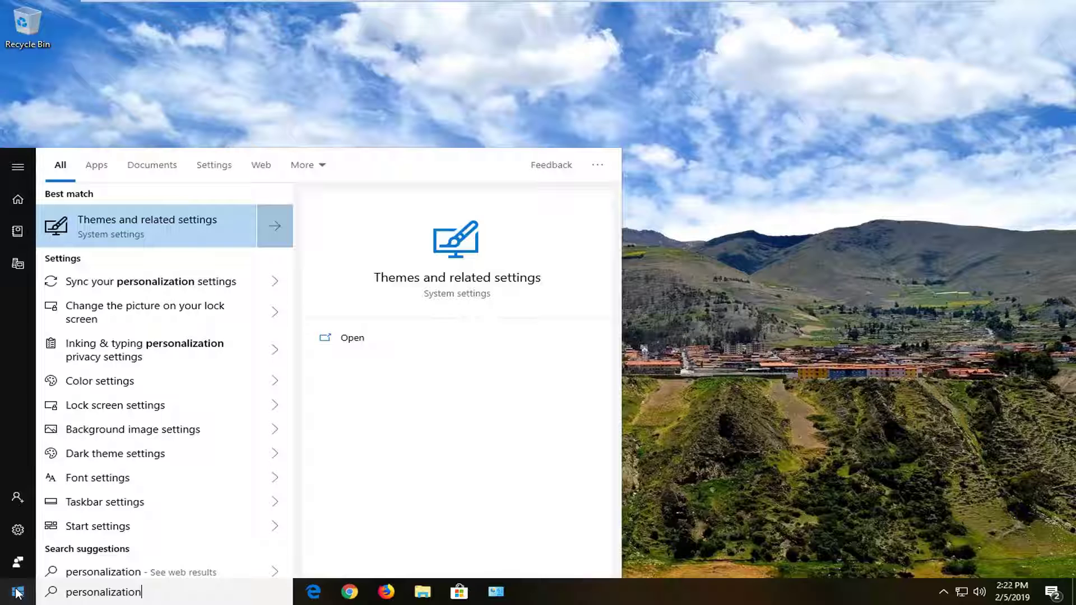
{"action": "left_click", "coordinate": [106, 231]}
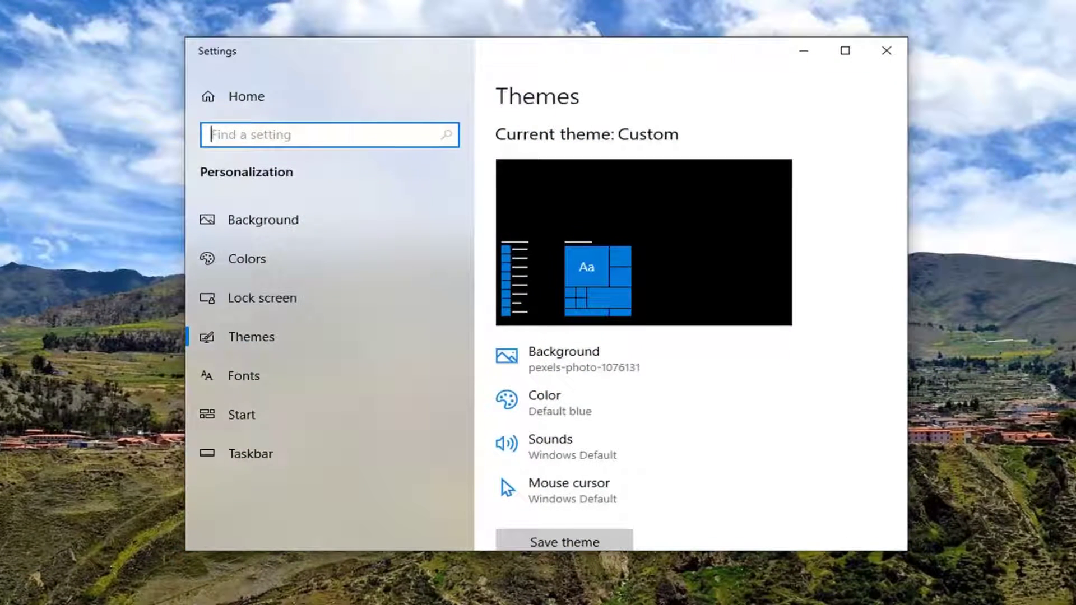
- Turn off 'Replace Command Prompt with Windows PowerShell' on the Taskbar settings page
{"action": "left_click", "coordinate": [254, 458]}
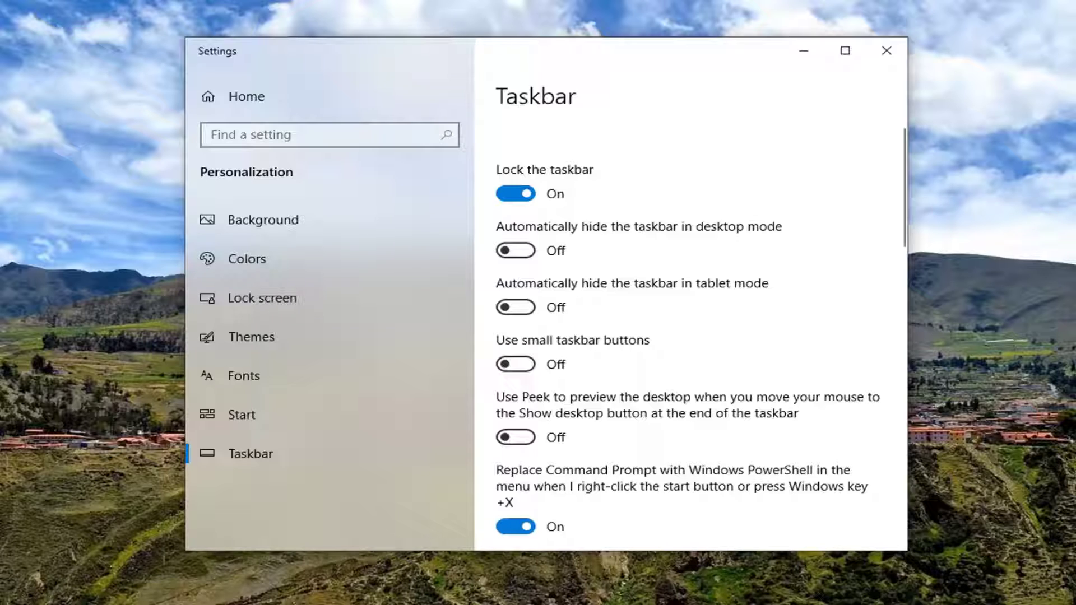
{"action": "left_click", "coordinate": [523, 529]}
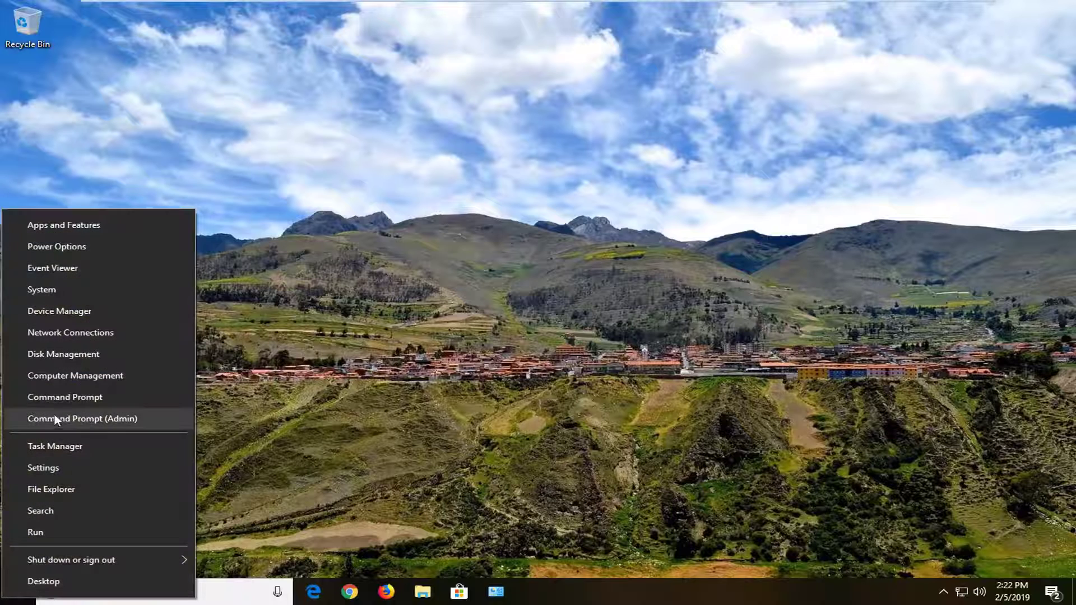
{"action": "left_click", "coordinate": [573, 333]}
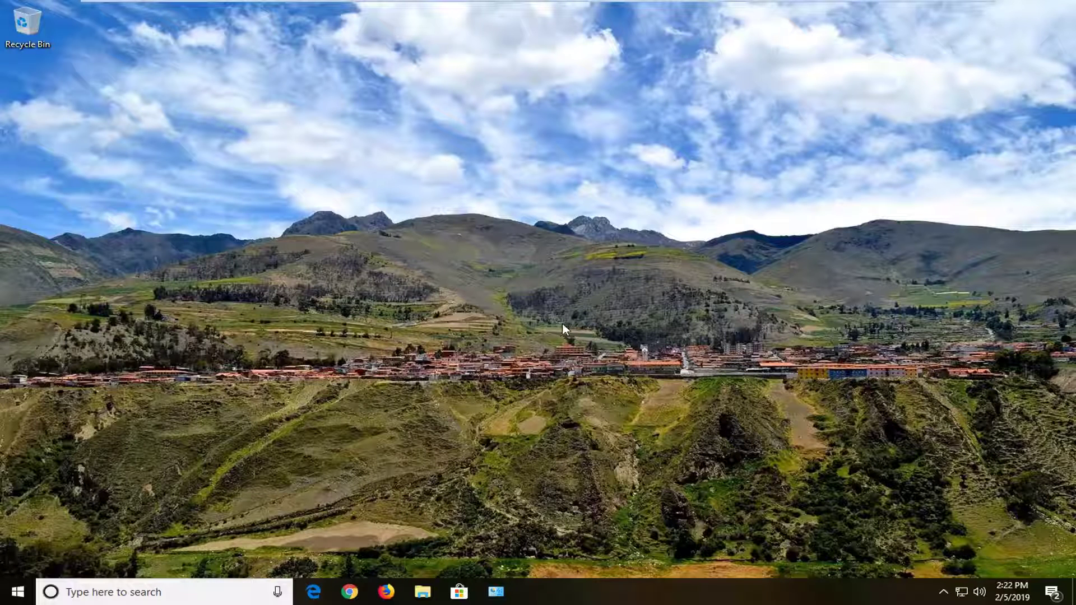